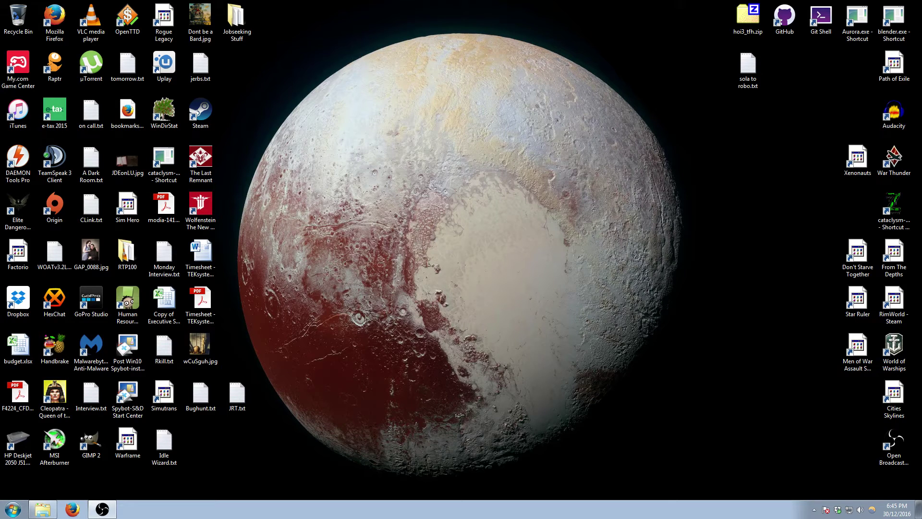
# Highlight the Human Resource Machine icon, then select Wolfenstein: The New Order.
pyautogui.click(127, 303)
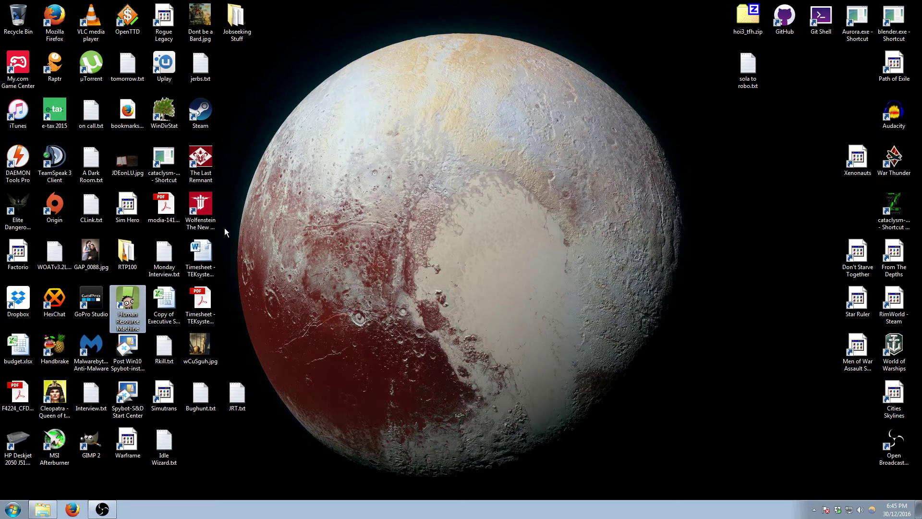
pyautogui.click(214, 214)
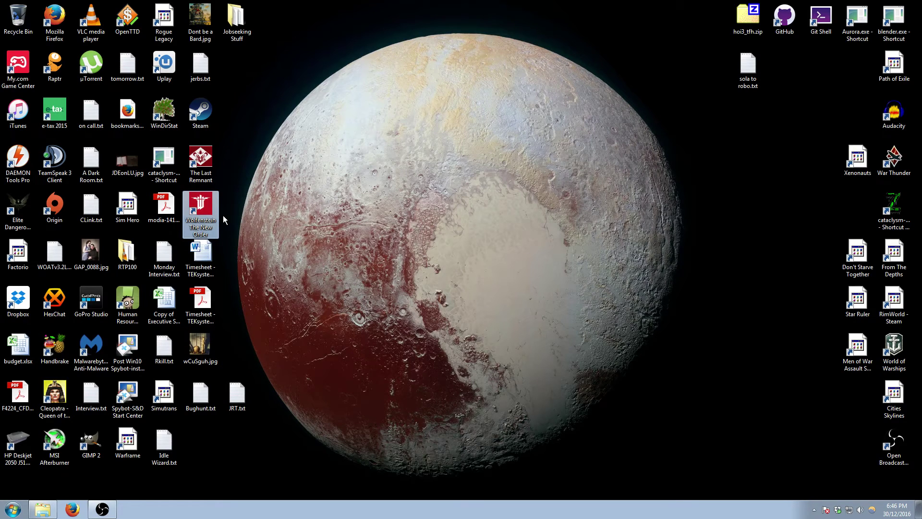
# Select The Last Remnant shortcut on the desktop.
pyautogui.click(211, 163)
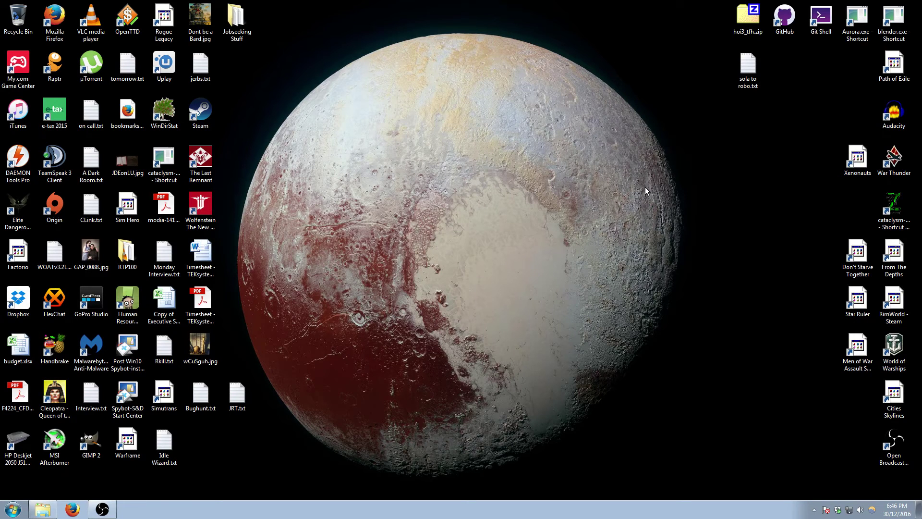
# Select the World of Warships icon in the right-hand column.
pyautogui.click(894, 349)
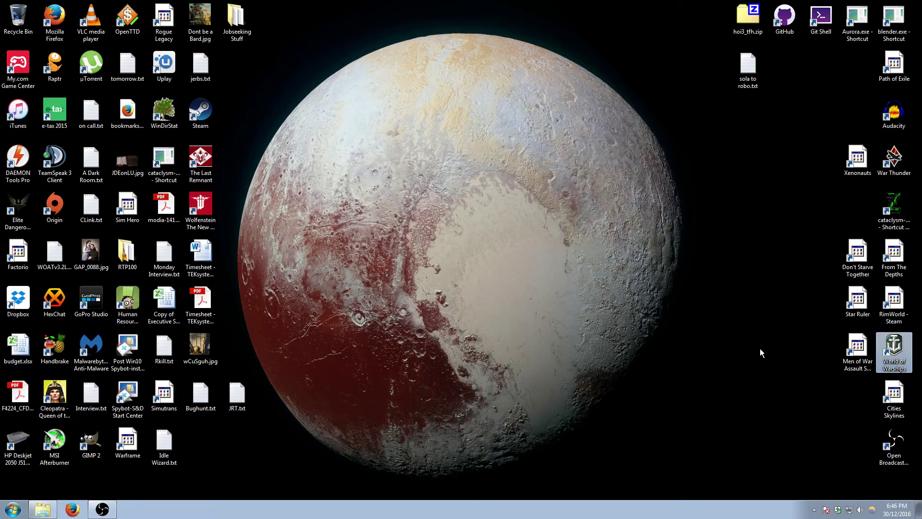